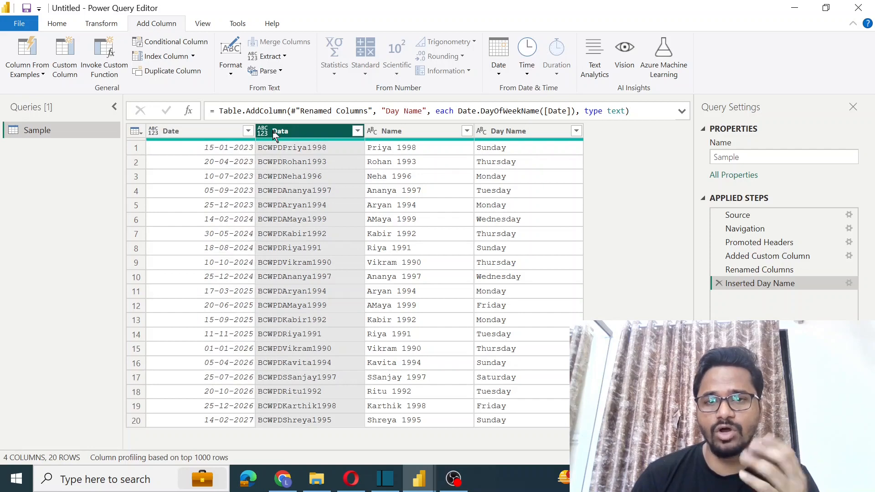
Step: Examine the Date, Data, Name and Day Name columns of the finished Sample table
{"action": "left_click", "coordinate": [402, 130]}
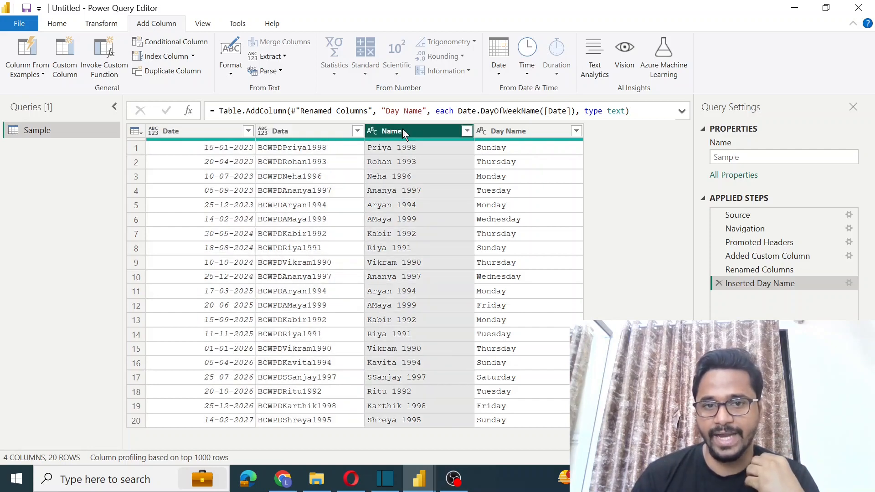
{"action": "left_click", "coordinate": [504, 133]}
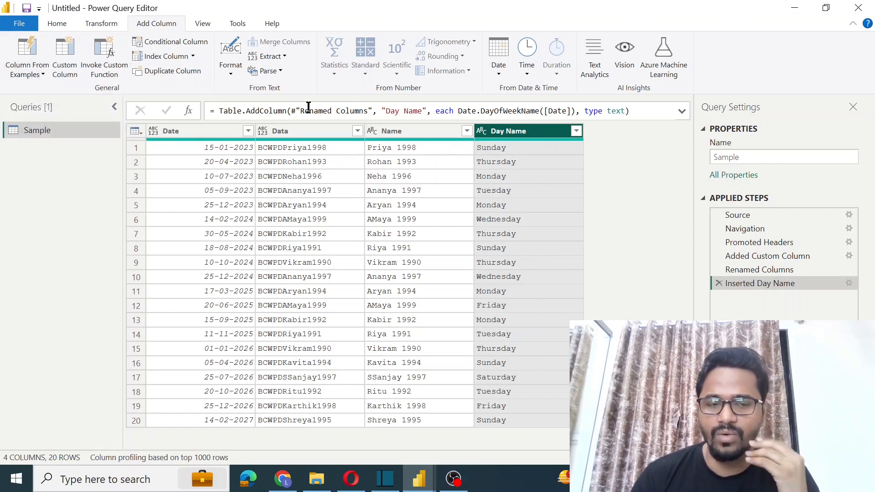
{"action": "left_click", "coordinate": [317, 129]}
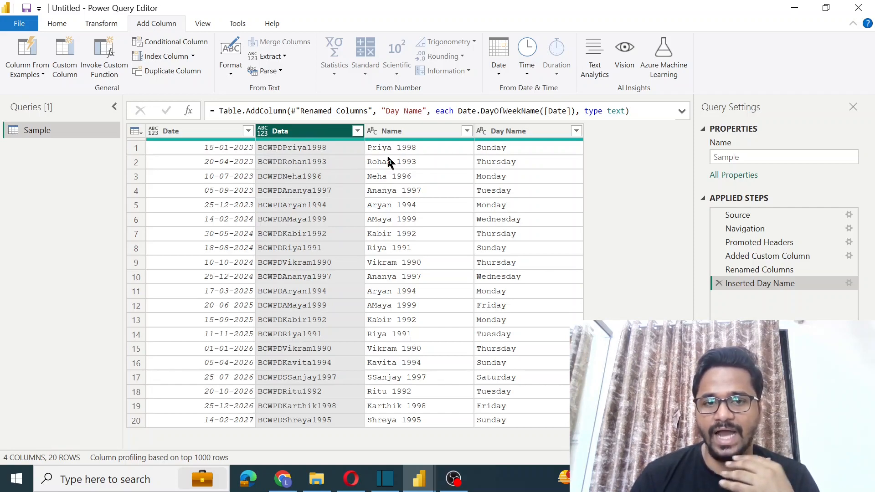
{"action": "left_click", "coordinate": [415, 134]}
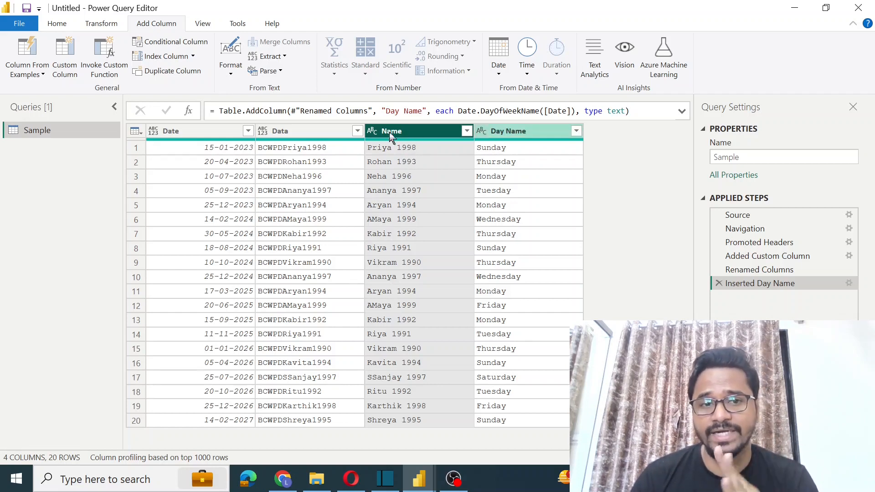
{"action": "left_click", "coordinate": [203, 132]}
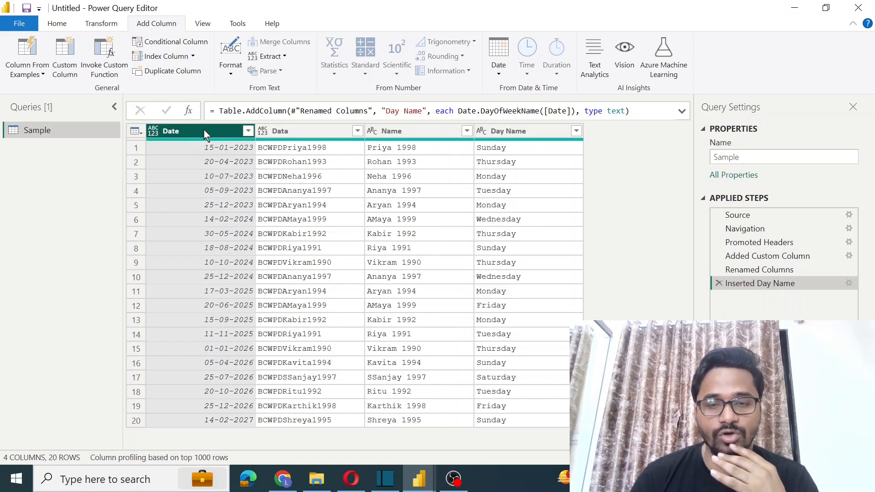
{"action": "key", "text": "Right"}
{"action": "key", "text": "Right"}
{"action": "key", "text": "Right"}
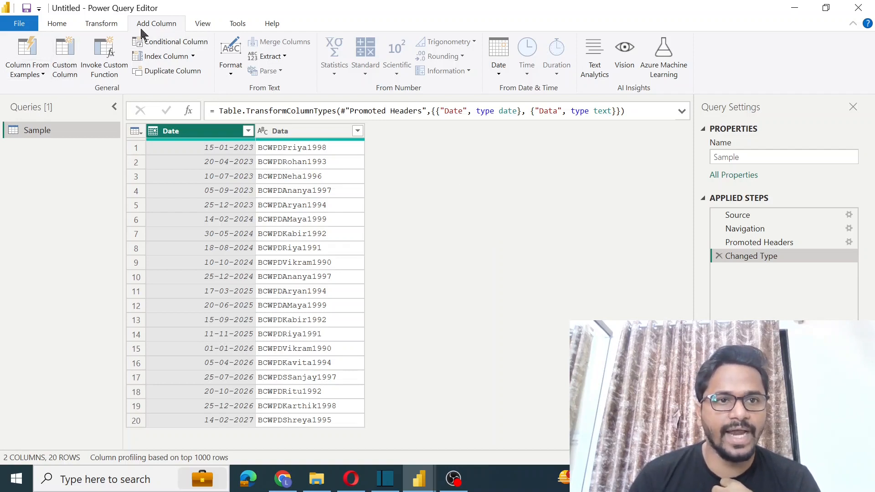
Step: Add a day-of-week name column from examples based on the Date column, using Sunday as the first row's sample value
{"action": "left_click", "coordinate": [30, 73]}
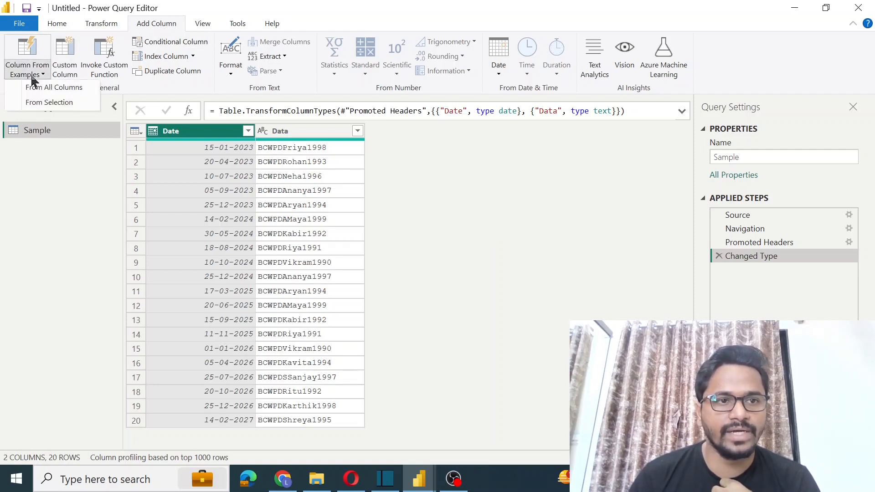
{"action": "left_click", "coordinate": [58, 102]}
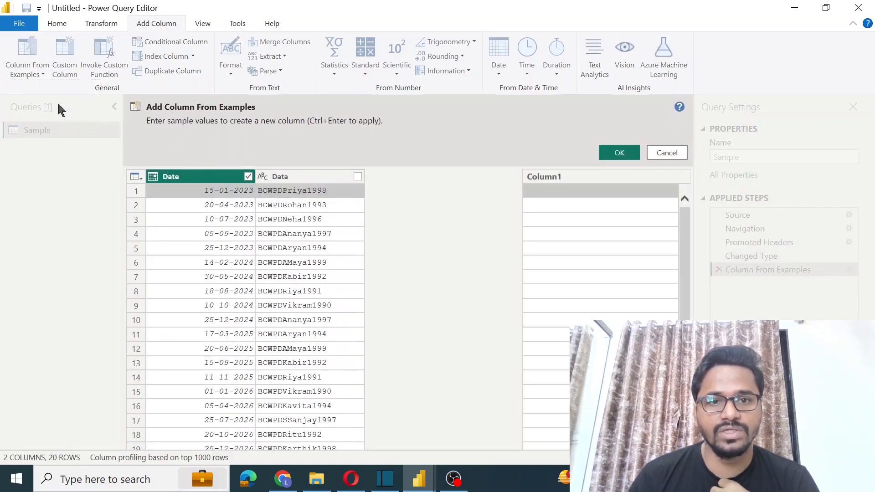
{"action": "left_click", "coordinate": [554, 189]}
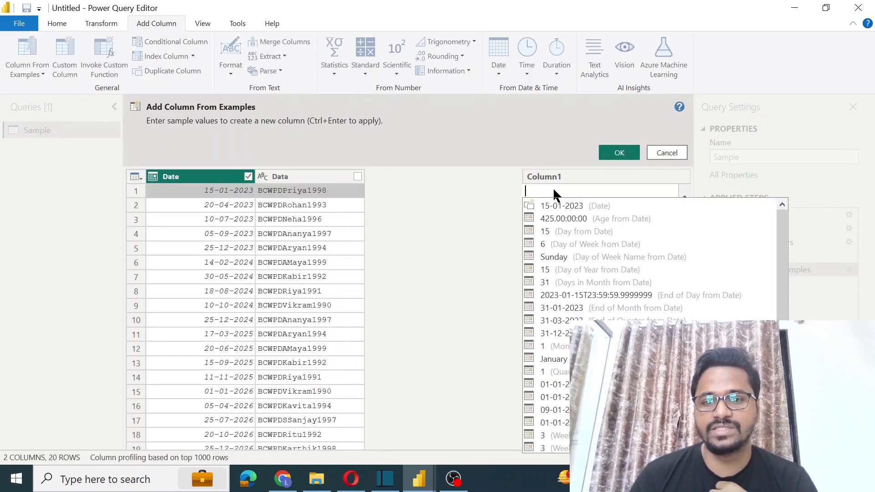
{"action": "type", "text": "Sunday"}
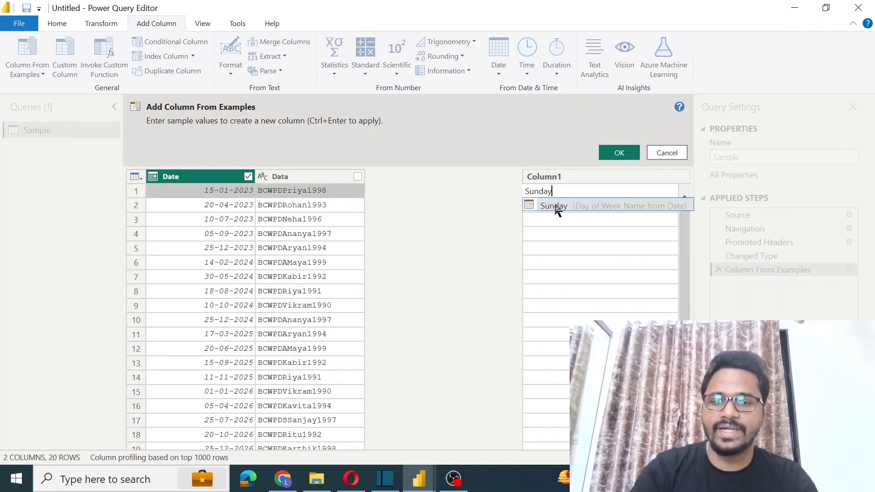
{"action": "left_click", "coordinate": [557, 207]}
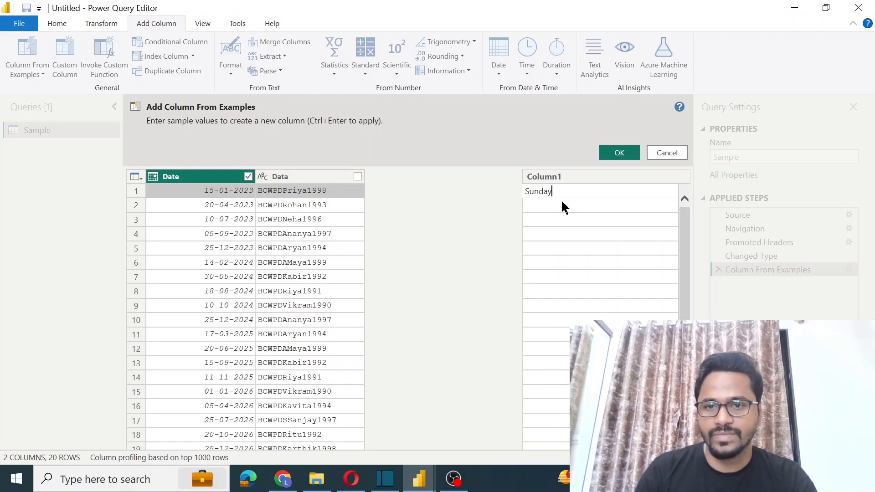
{"action": "key", "text": "Return"}
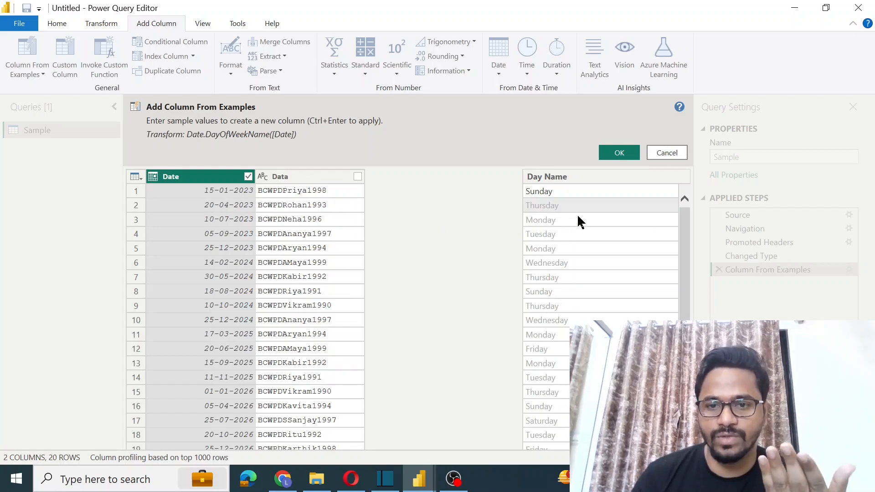
{"action": "scroll", "coordinate": [579, 221], "scroll_direction": "down", "scroll_amount": 1}
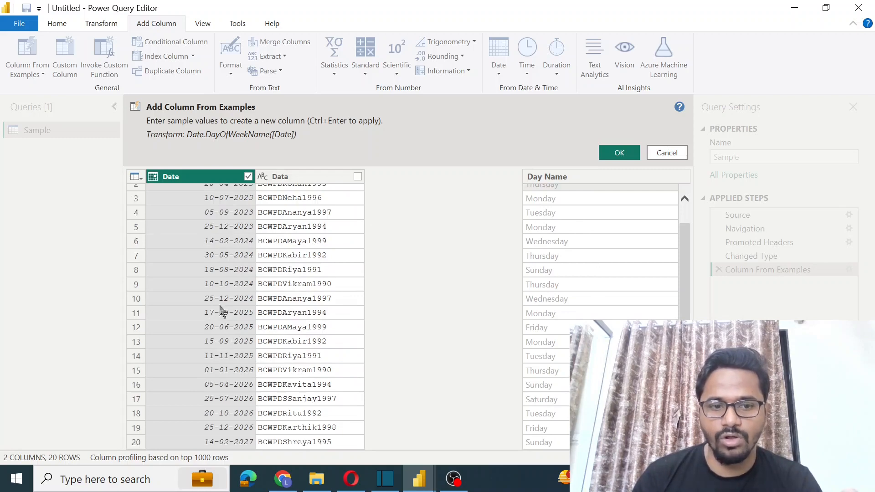
{"action": "scroll", "coordinate": [218, 412], "scroll_direction": "up", "scroll_amount": 1}
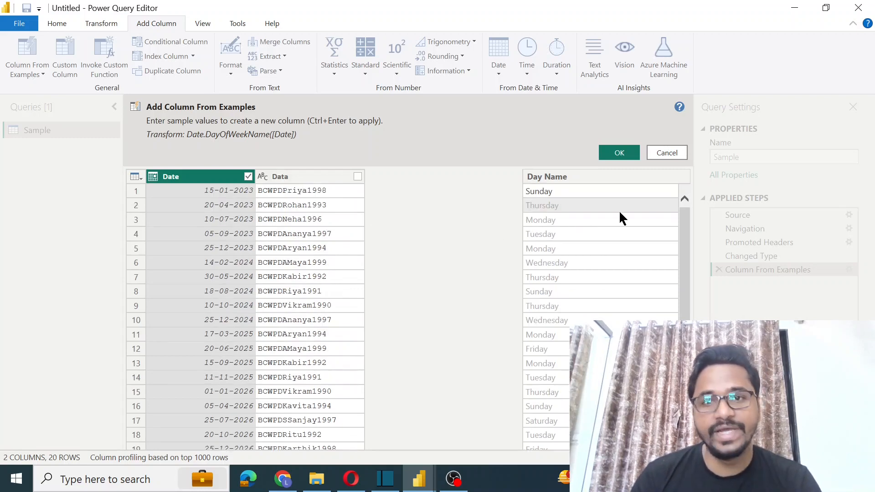
{"action": "left_click", "coordinate": [618, 152]}
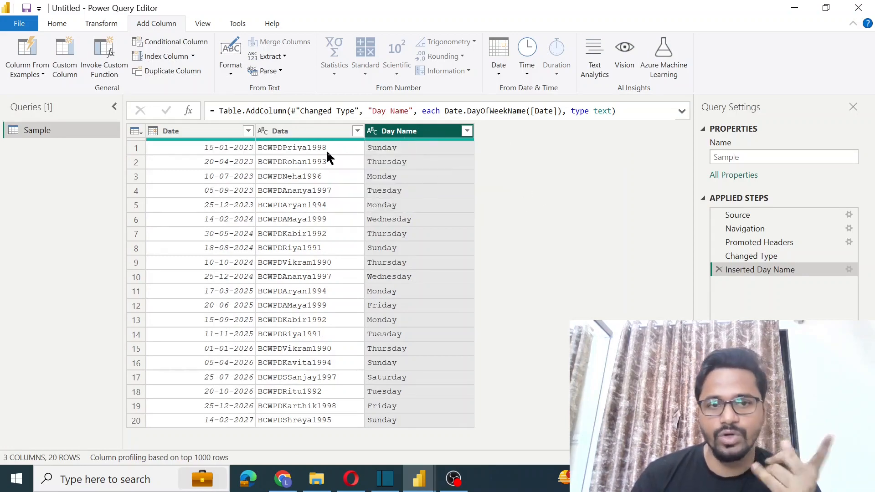
Step: Start a column from examples based on the Data column, entering the first row's name and birth year separated by a space
{"action": "left_click", "coordinate": [301, 131]}
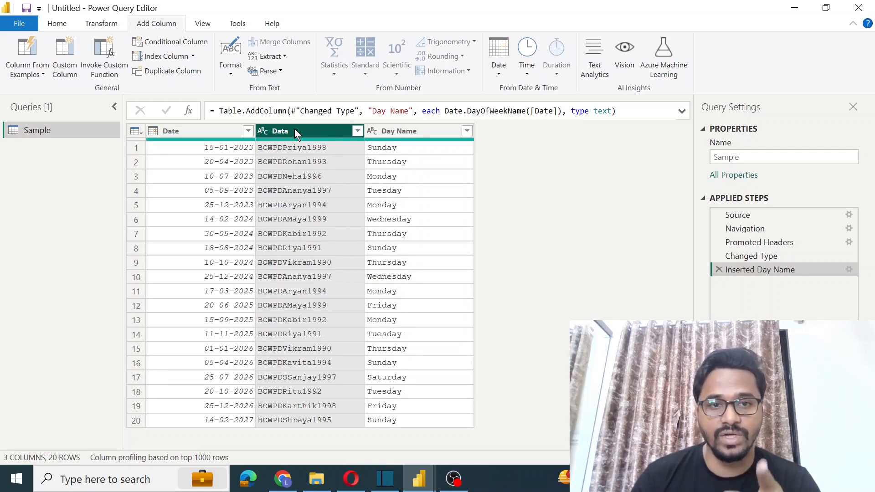
{"action": "left_click", "coordinate": [38, 75]}
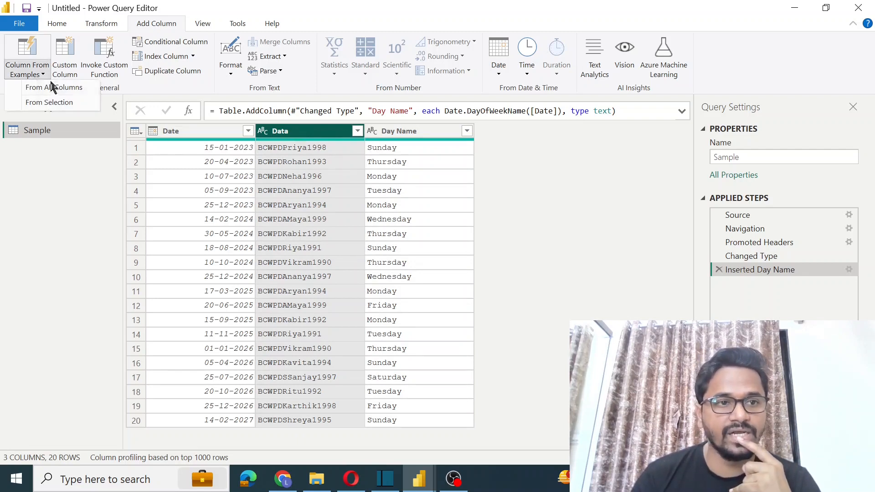
{"action": "left_click", "coordinate": [54, 102]}
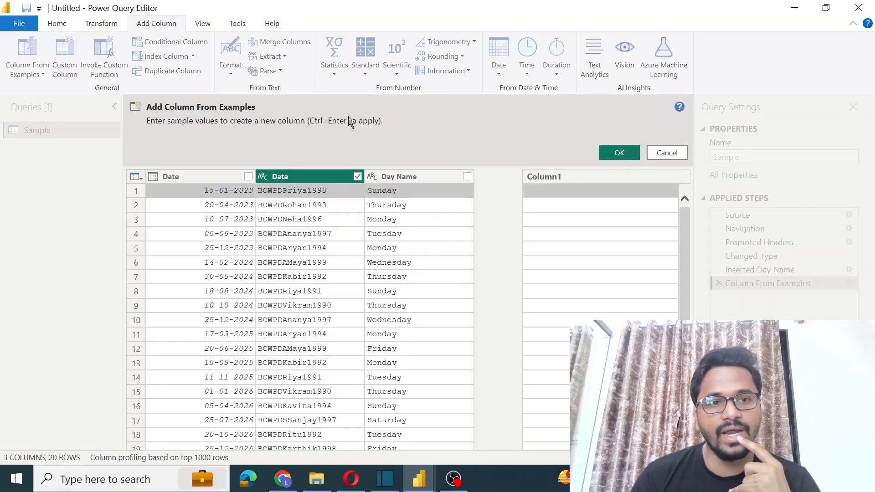
{"action": "left_click", "coordinate": [553, 197]}
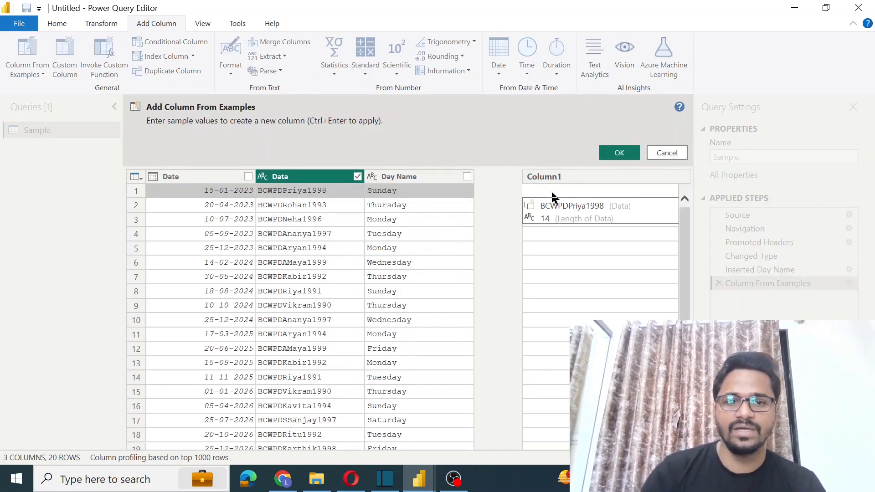
{"action": "type", "text": "Priya 1998"}
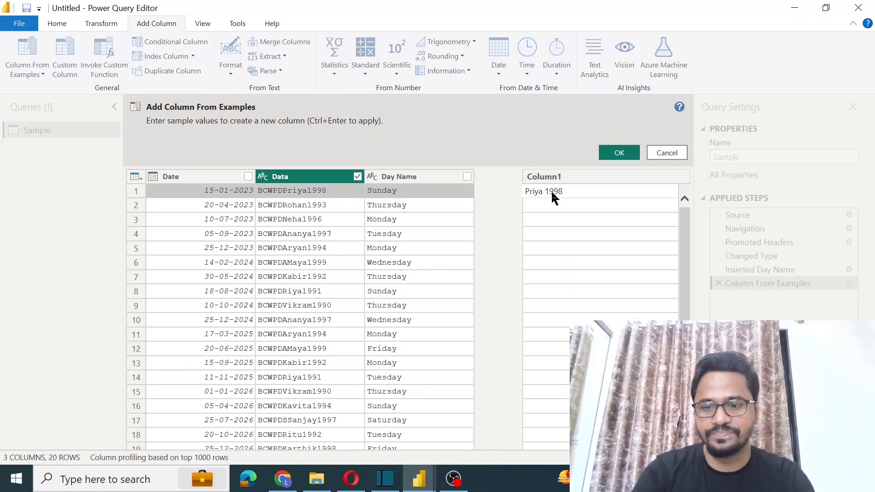
{"action": "key", "text": "Return"}
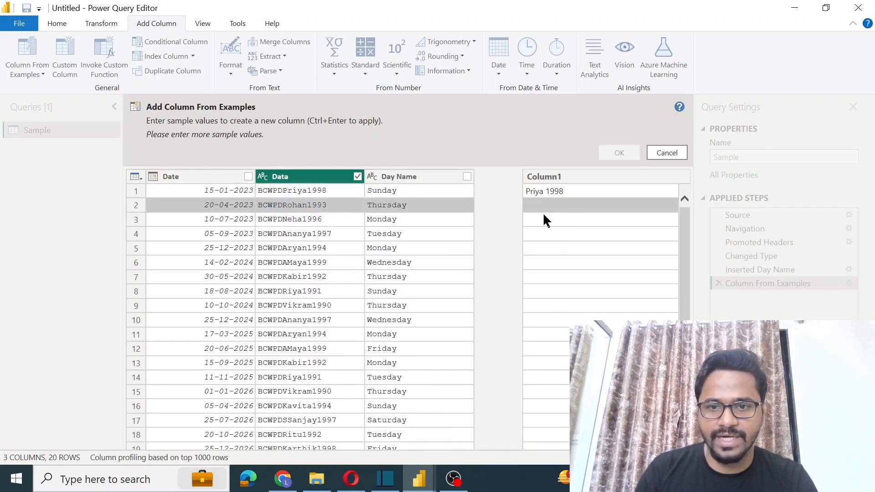
Step: Enter the second row's name and birth year, separated by a space, as another sample and review the suggested values
{"action": "left_click", "coordinate": [531, 204]}
{"action": "type", "text": "Rohan"}
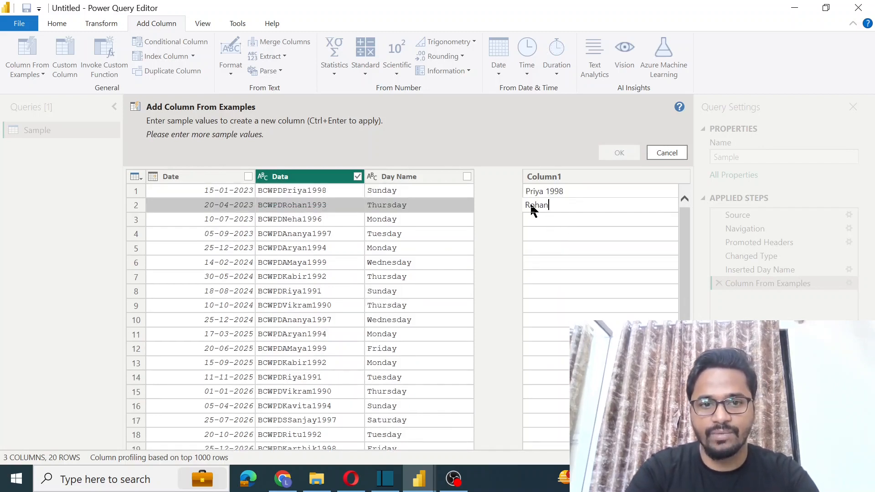
{"action": "type", "text": " 1993"}
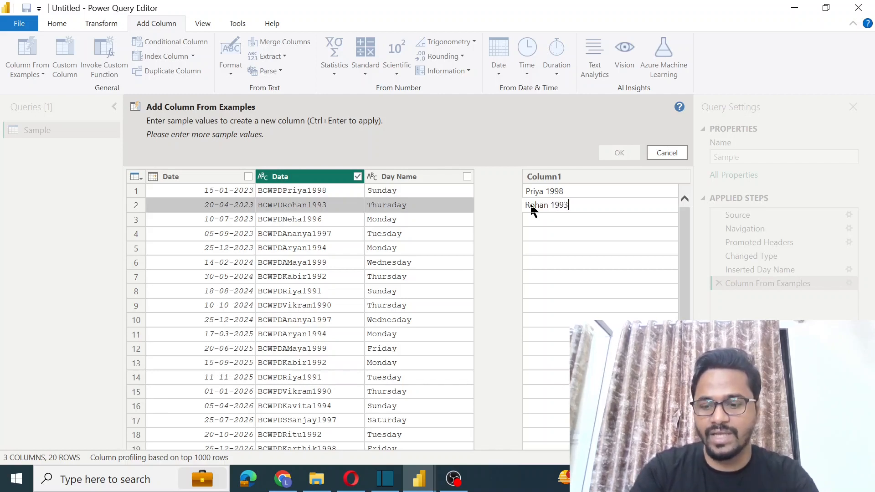
{"action": "key", "text": "Return"}
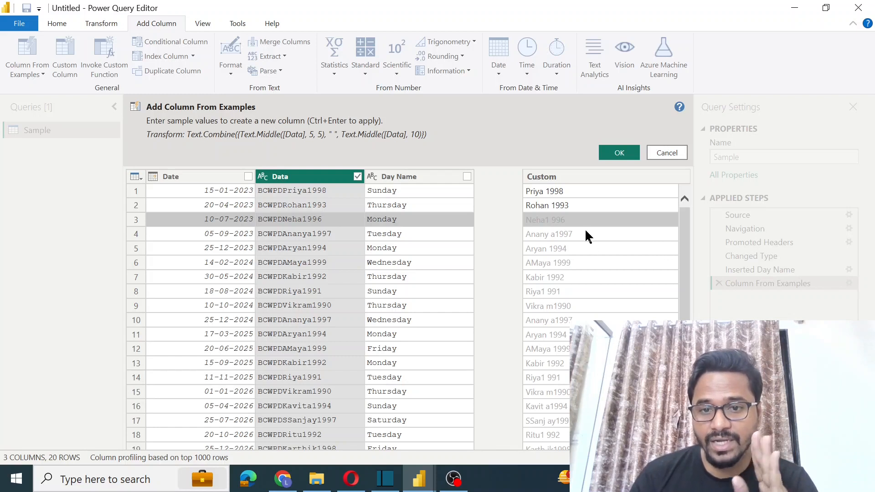
{"action": "scroll", "coordinate": [601, 274], "scroll_direction": "down", "scroll_amount": 1}
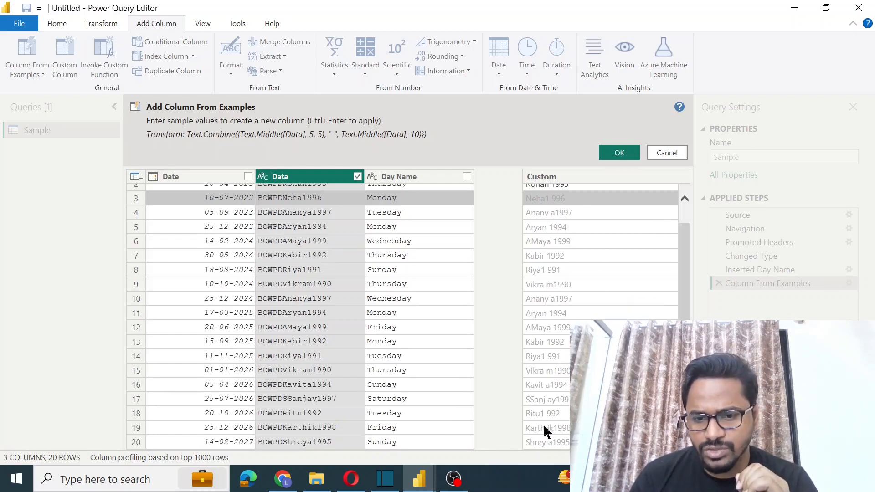
{"action": "scroll", "coordinate": [552, 337], "scroll_direction": "up", "scroll_amount": 1}
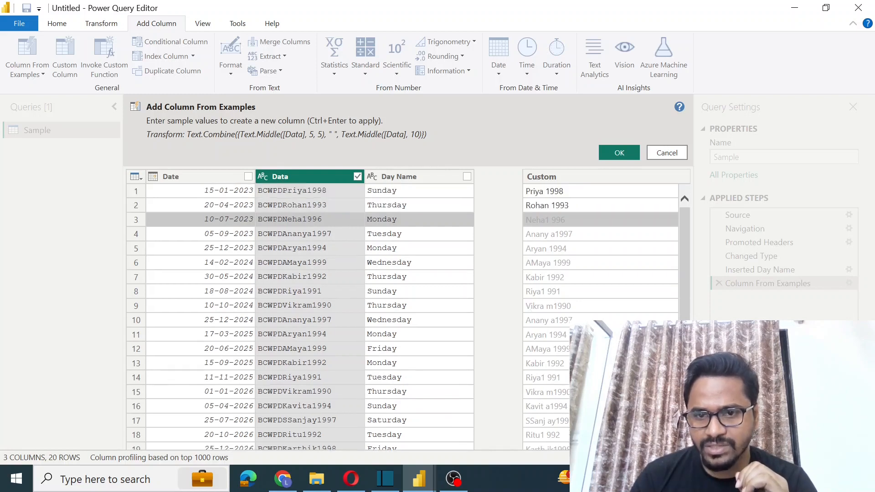
Step: Correct the third row's sample to its name and birth year separated by a space, and create the column
{"action": "left_click", "coordinate": [554, 224]}
{"action": "type", "text": "Neha"}
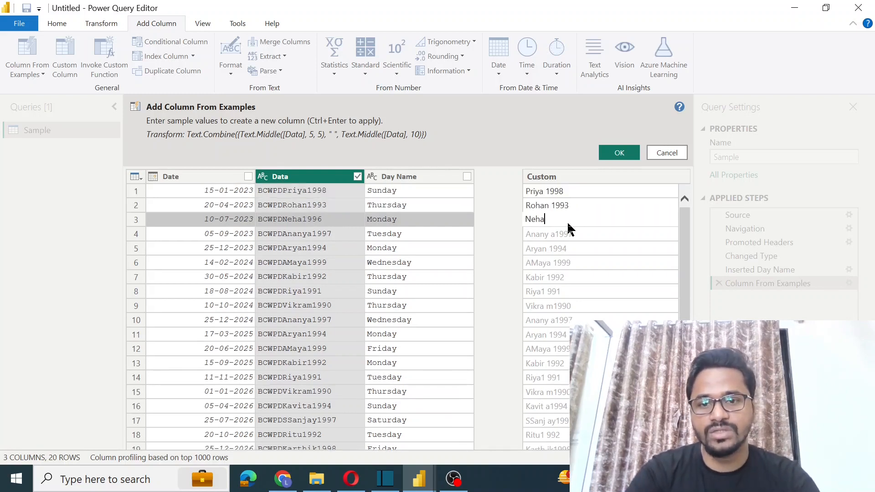
{"action": "type", "text": " 1996"}
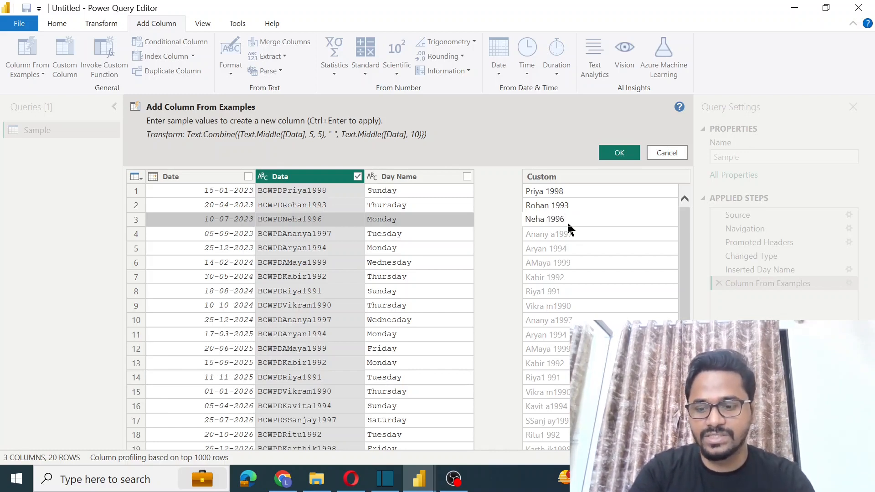
{"action": "key", "text": "Return"}
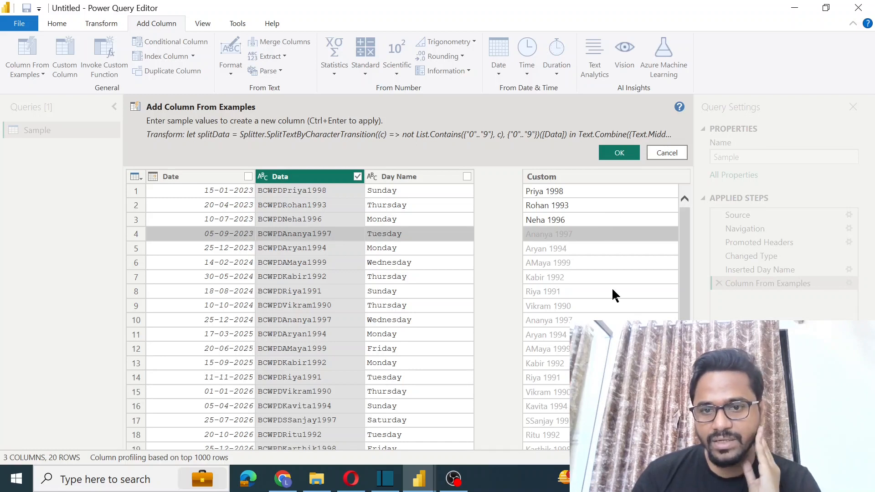
{"action": "scroll", "coordinate": [611, 292], "scroll_direction": "down", "scroll_amount": 1}
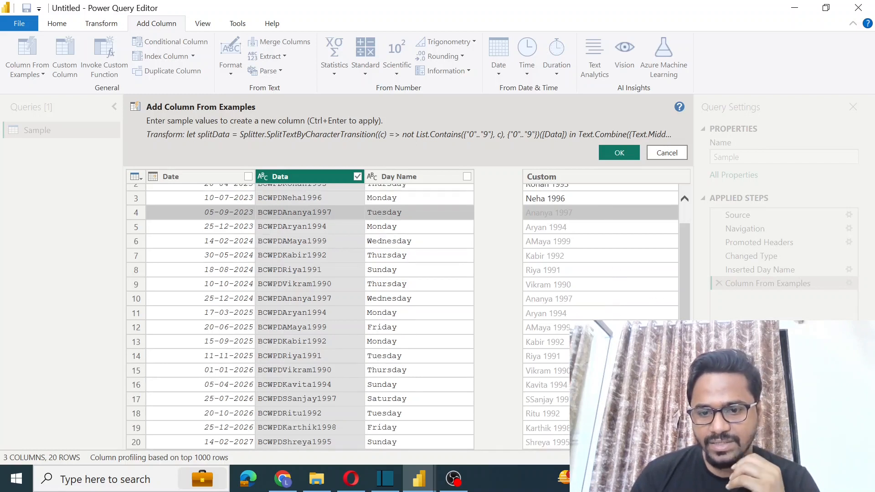
{"action": "scroll", "coordinate": [611, 291], "scroll_direction": "up", "scroll_amount": 1}
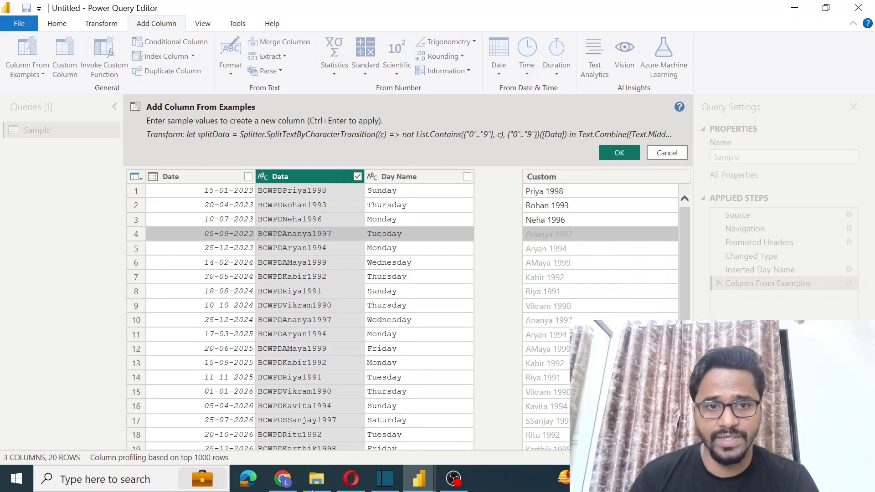
{"action": "left_click", "coordinate": [620, 153]}
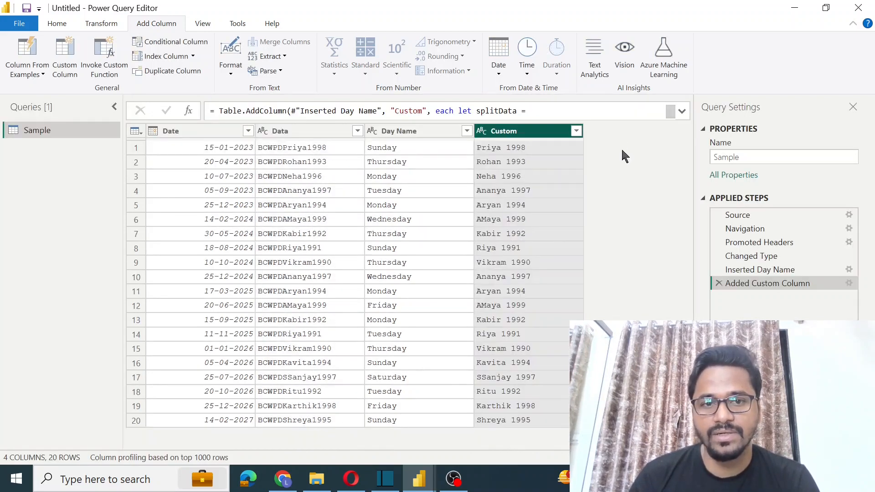
Step: Rename the new Custom column to "Name BirthYear"
{"action": "double_click", "coordinate": [512, 130]}
{"action": "type", "text": "Name"}
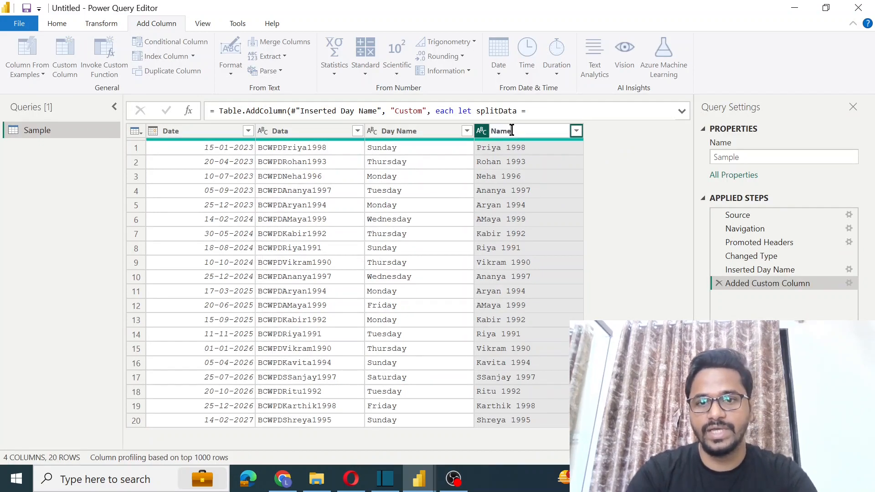
{"action": "type", "text": " Birt"}
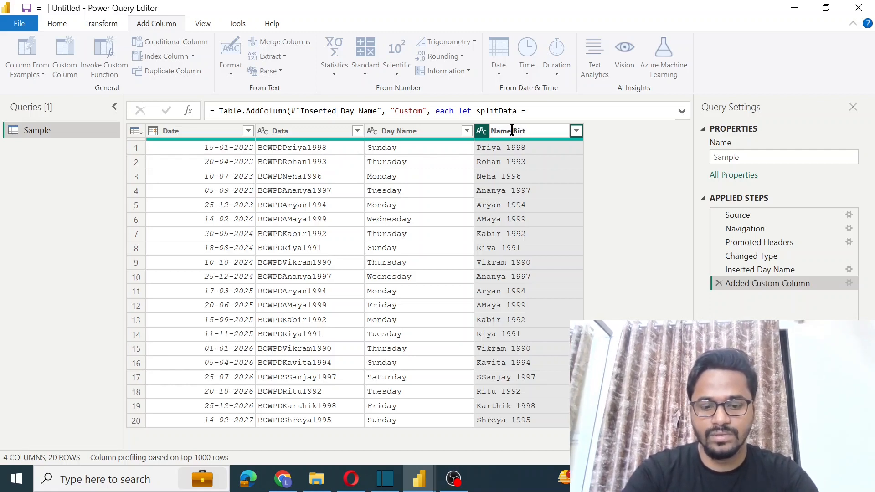
{"action": "type", "text": "hYear"}
{"action": "key", "text": "Return"}
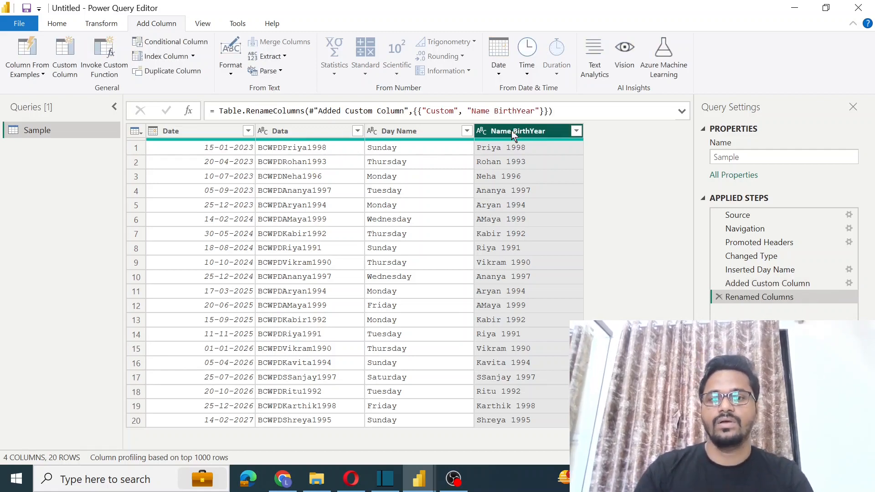